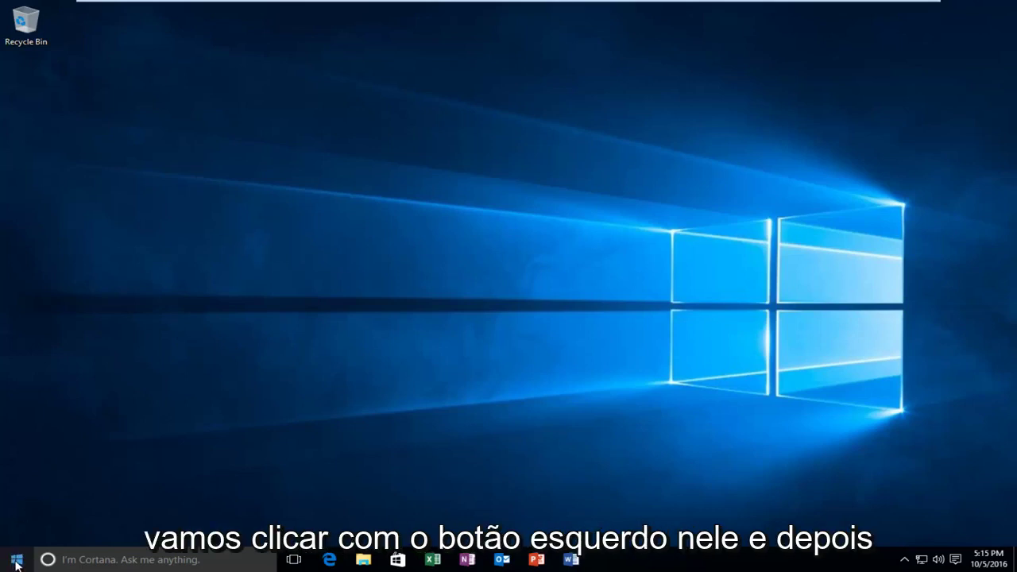
# Open the Backup page of the Update & security settings
pyautogui.click(15, 562)
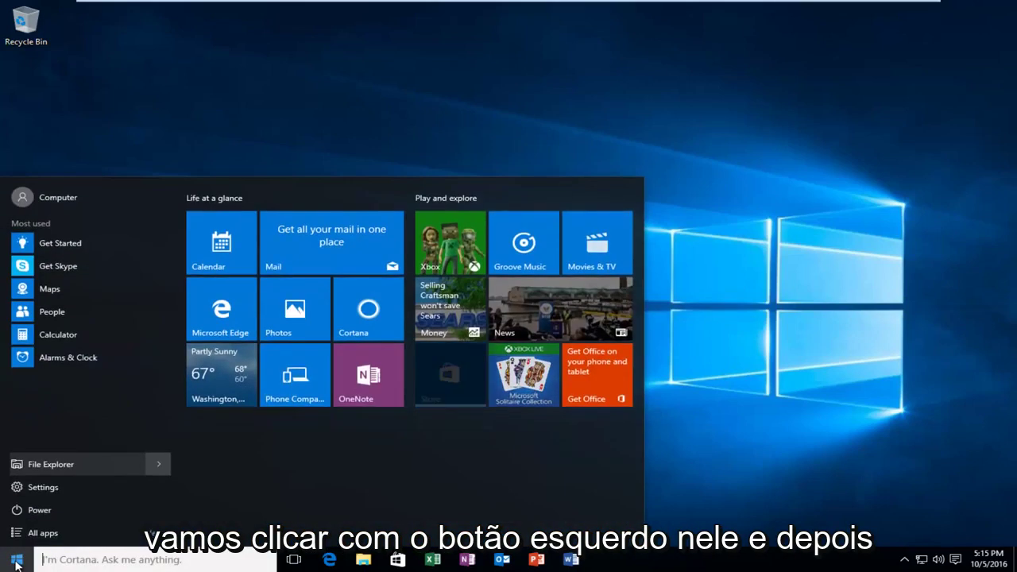
pyautogui.click(23, 488)
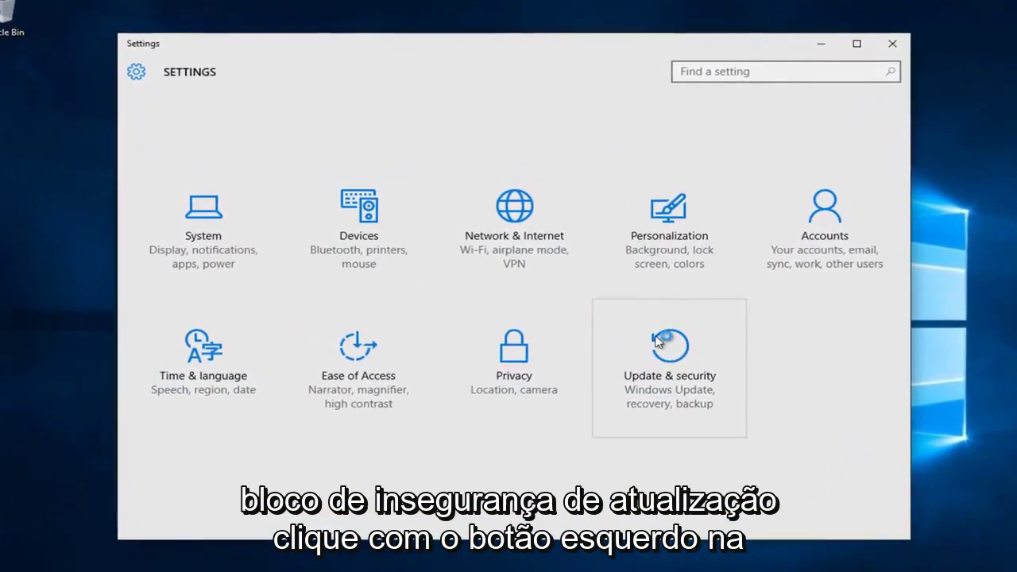
pyautogui.click(671, 381)
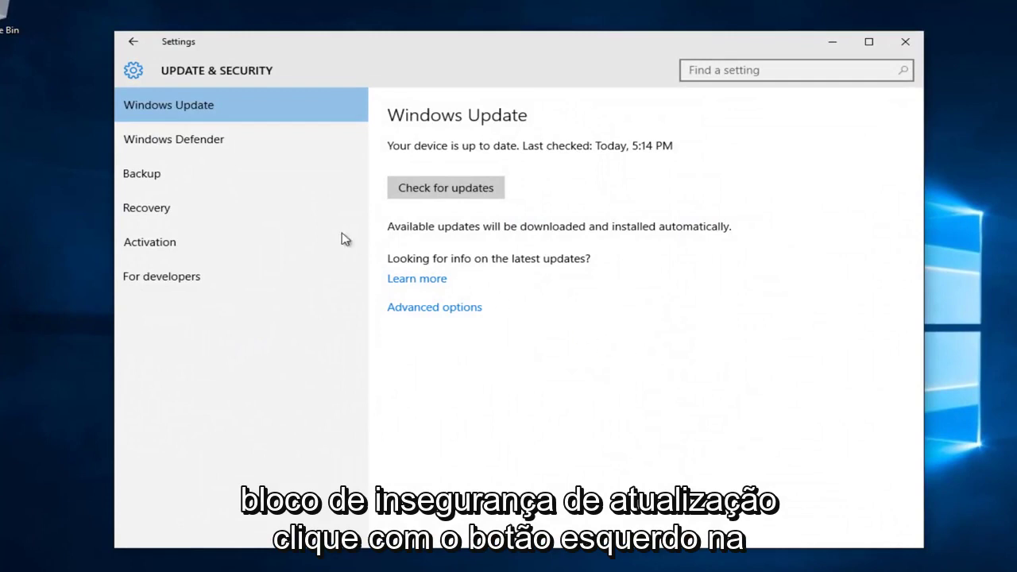
pyautogui.click(138, 175)
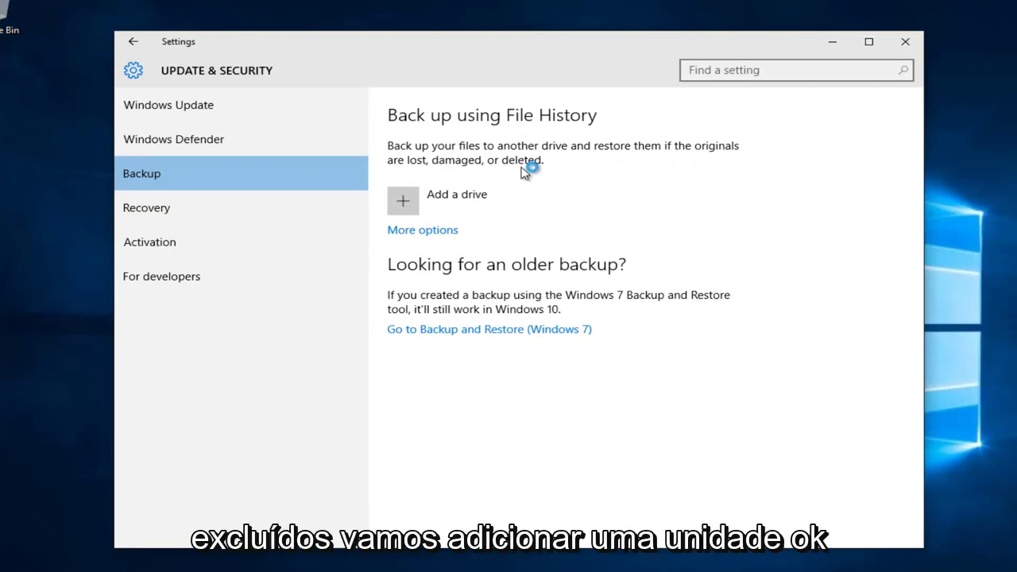
# Add the removable disk (E:) as the File History backup drive and open the additional backup options
pyautogui.click(413, 200)
pyautogui.click(222, 166)
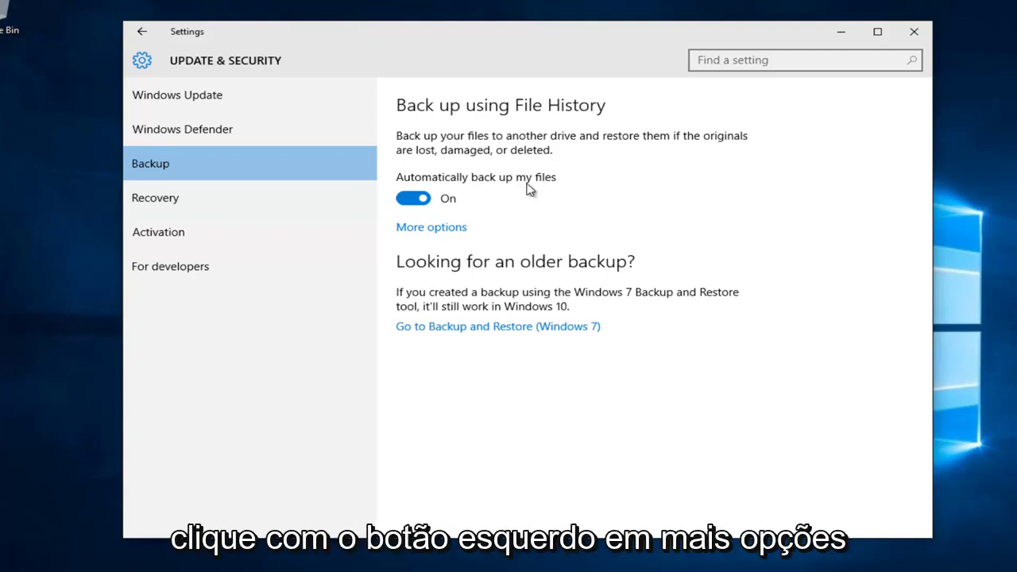
pyautogui.click(425, 229)
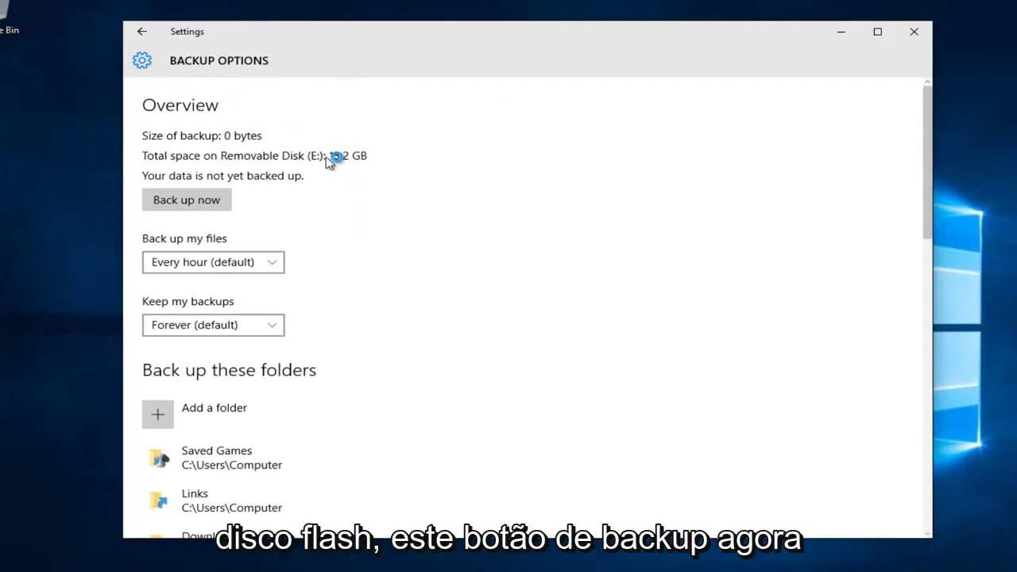
# Examine the available choices for how often files are backed up and how long backups are kept
pyautogui.scroll(-2, 251, 220)
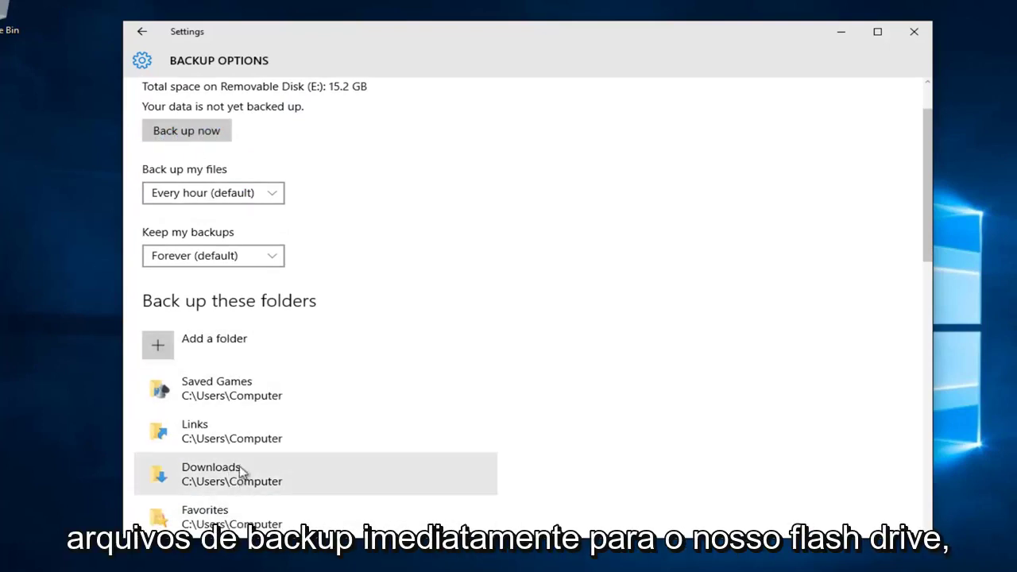
pyautogui.scroll(2, 236, 239)
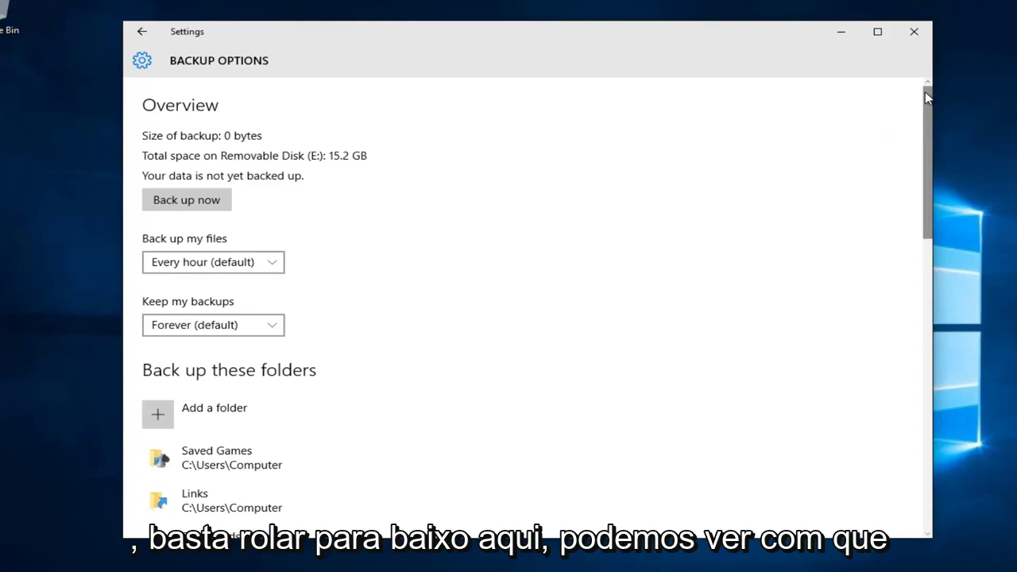
pyautogui.moveTo(925, 93); pyautogui.dragTo(929, 147)
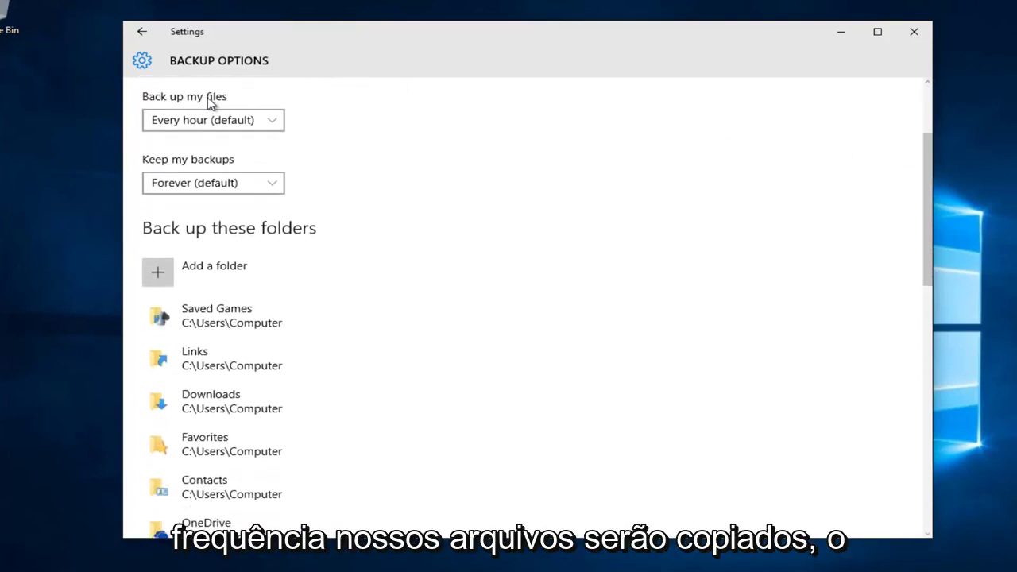
pyautogui.click(270, 122)
pyautogui.click(408, 129)
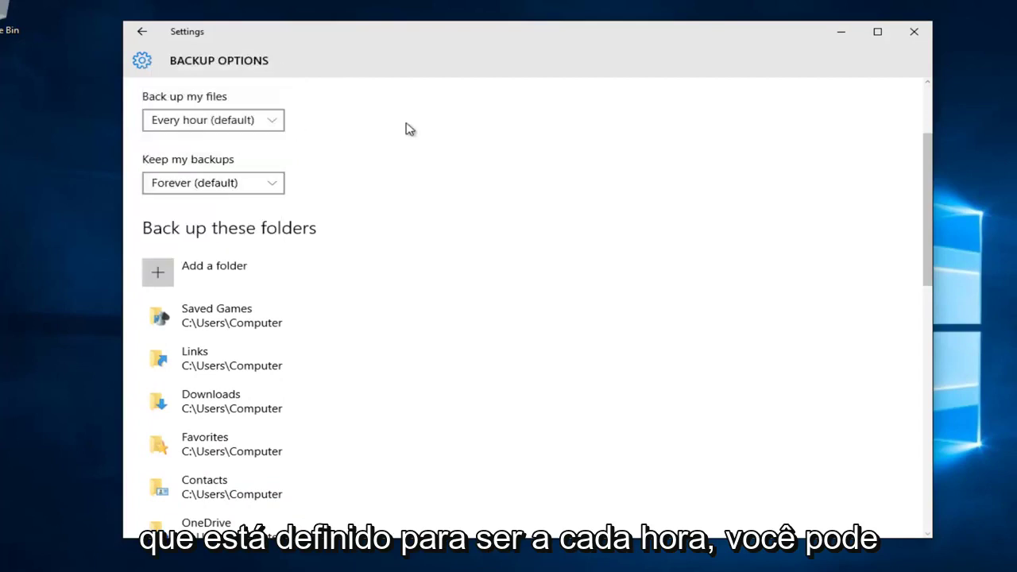
pyautogui.click(173, 119)
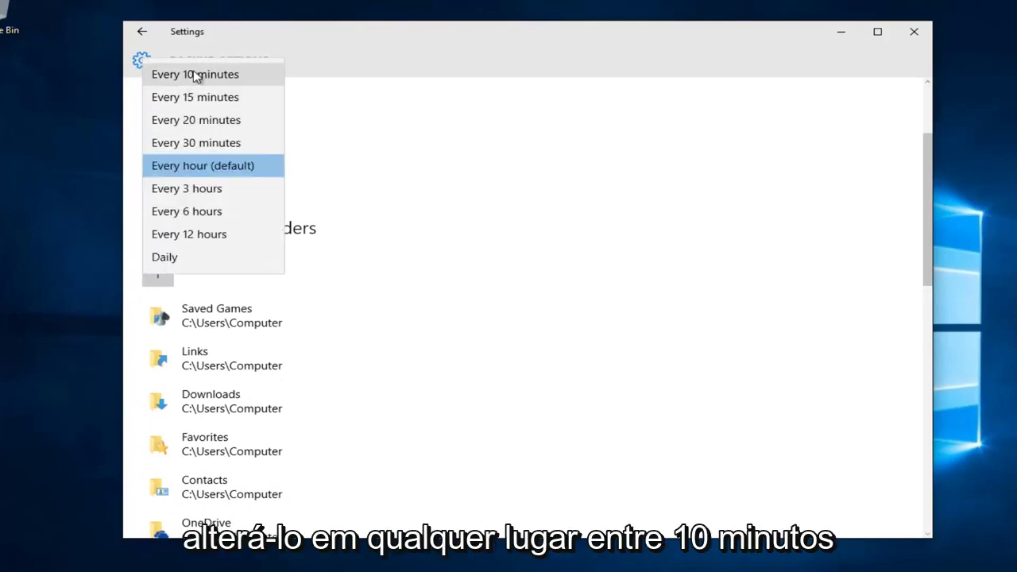
pyautogui.click(413, 248)
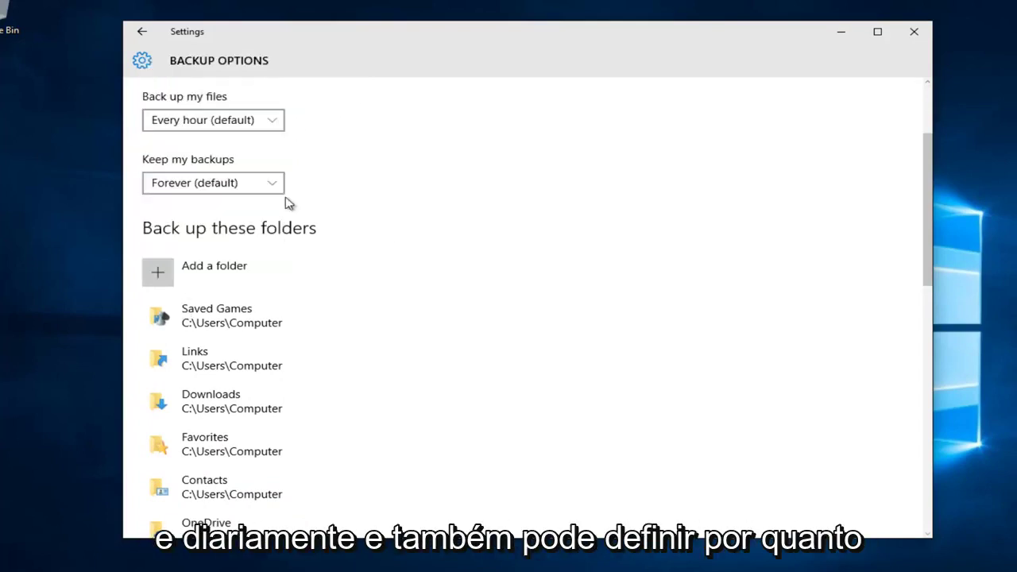
pyautogui.click(177, 185)
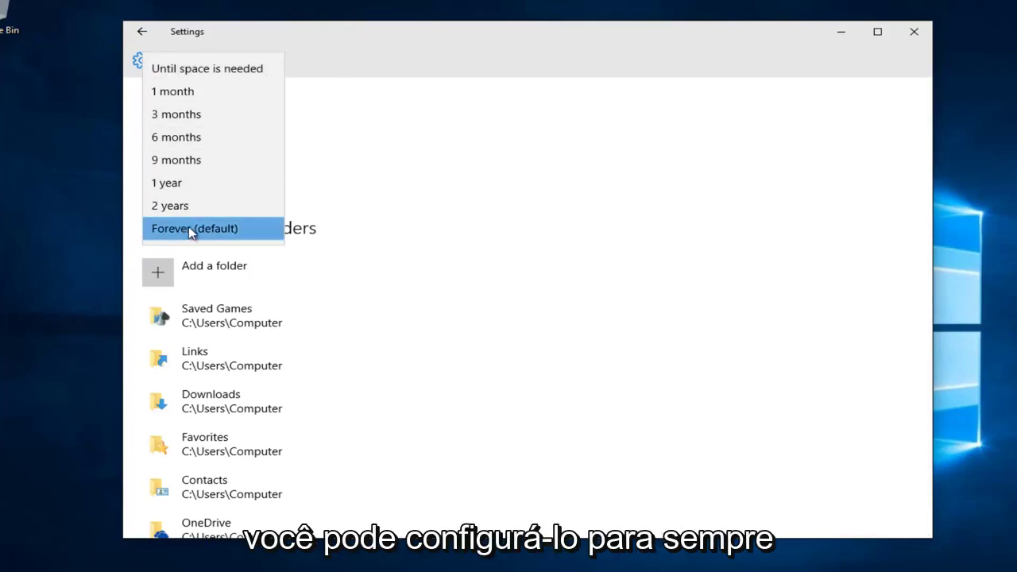
pyautogui.click(327, 220)
# Look through the list of folders included in the backup and expand the Documents entry
pyautogui.scroll(-2, 188, 186)
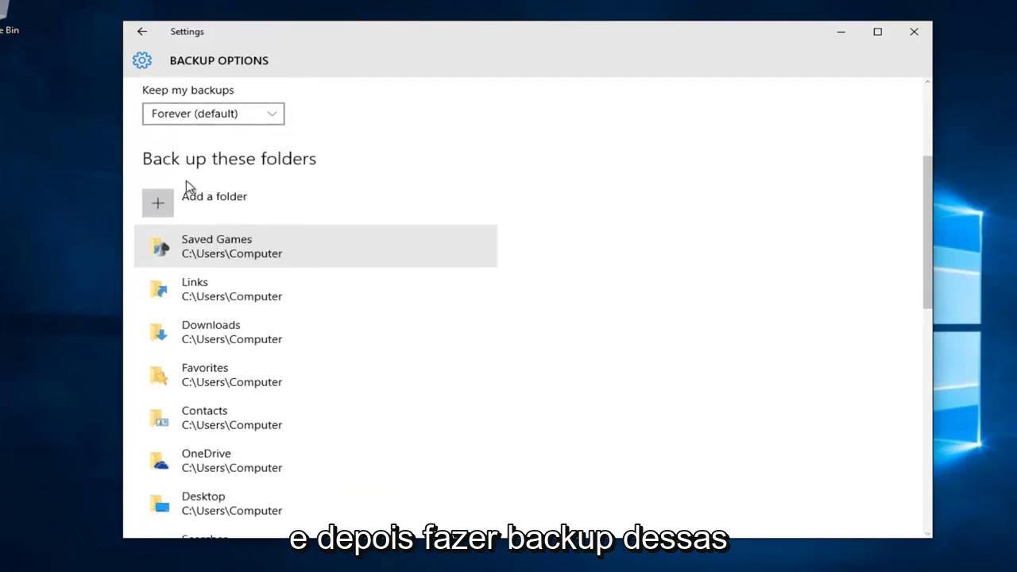
pyautogui.scroll(-6, 200, 204)
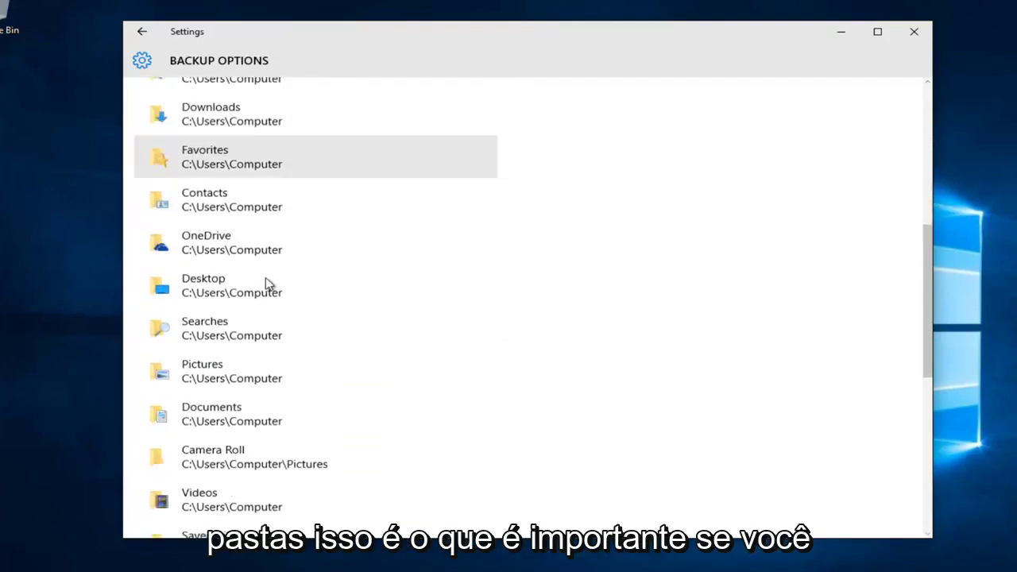
pyautogui.scroll(-2, 262, 290)
pyautogui.scroll(7, 250, 302)
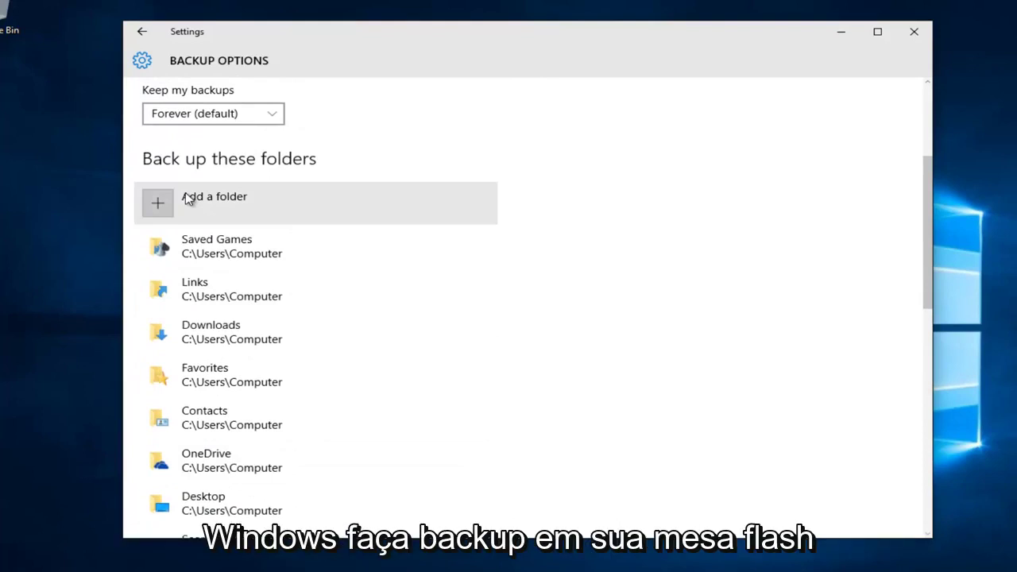
pyautogui.scroll(-4, 270, 245)
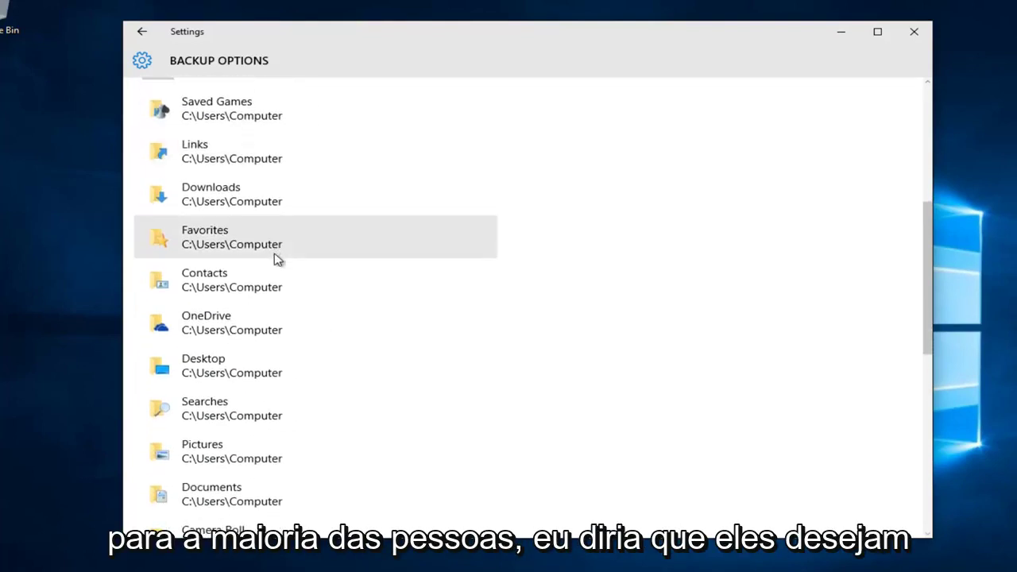
pyautogui.scroll(-2, 229, 386)
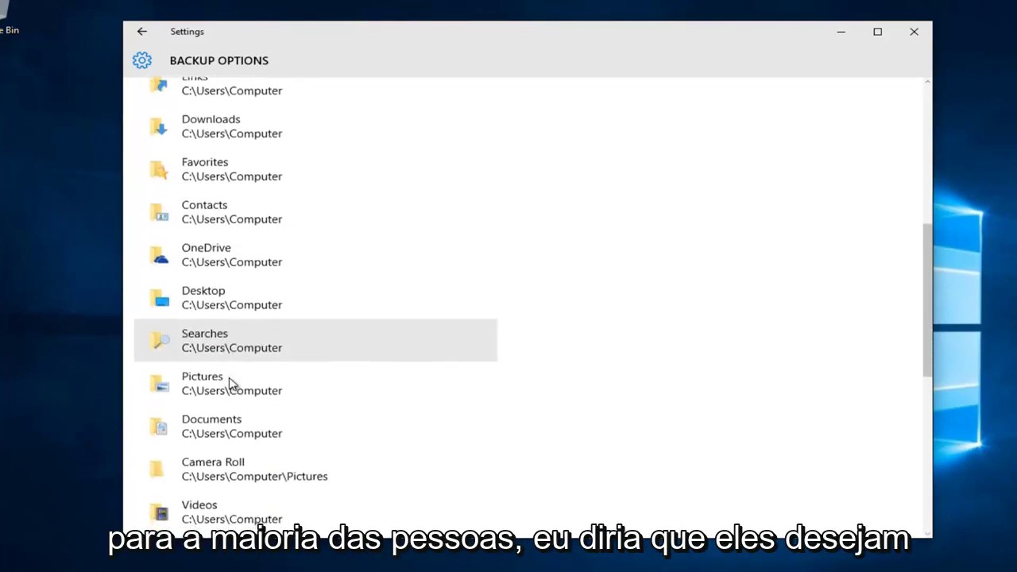
pyautogui.click(284, 430)
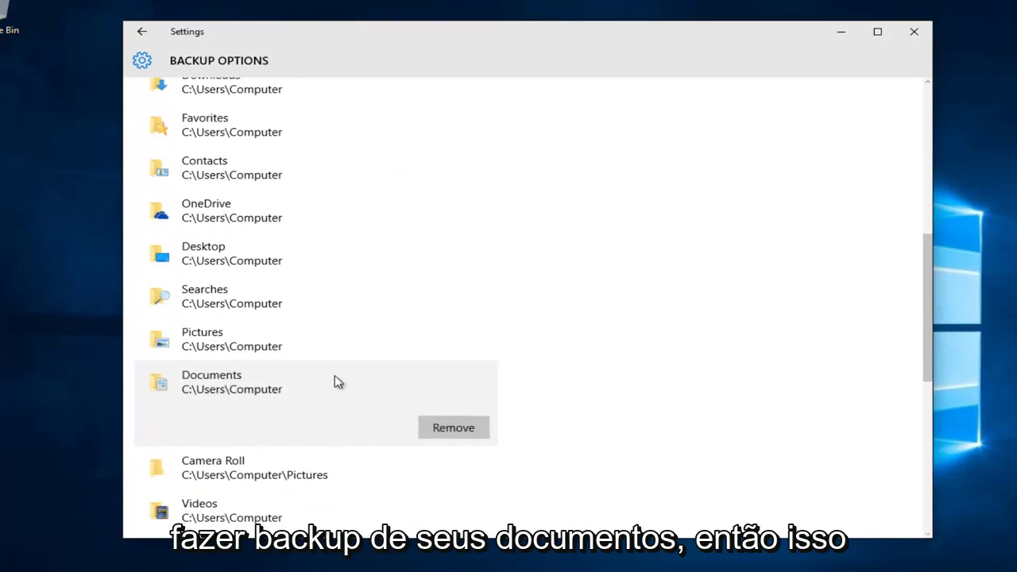
# Remove the Downloads folder from the folders to back up
pyautogui.scroll(6, 285, 362)
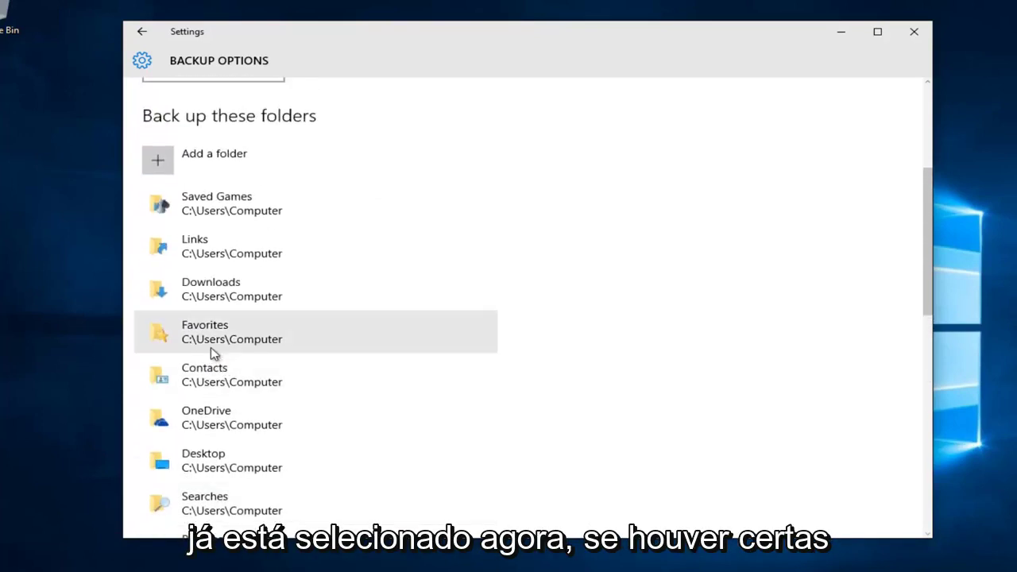
pyautogui.click(167, 292)
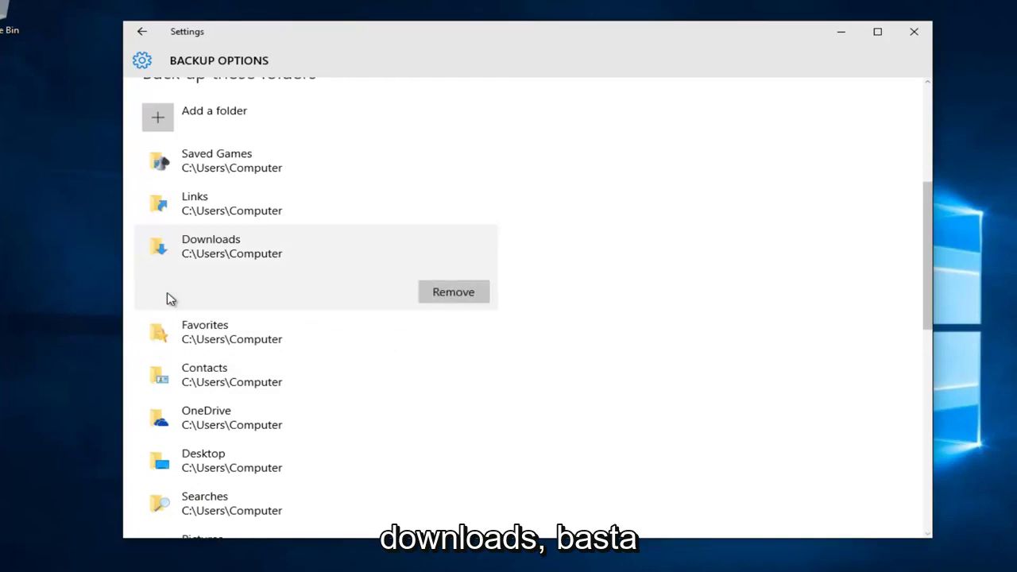
pyautogui.click(442, 293)
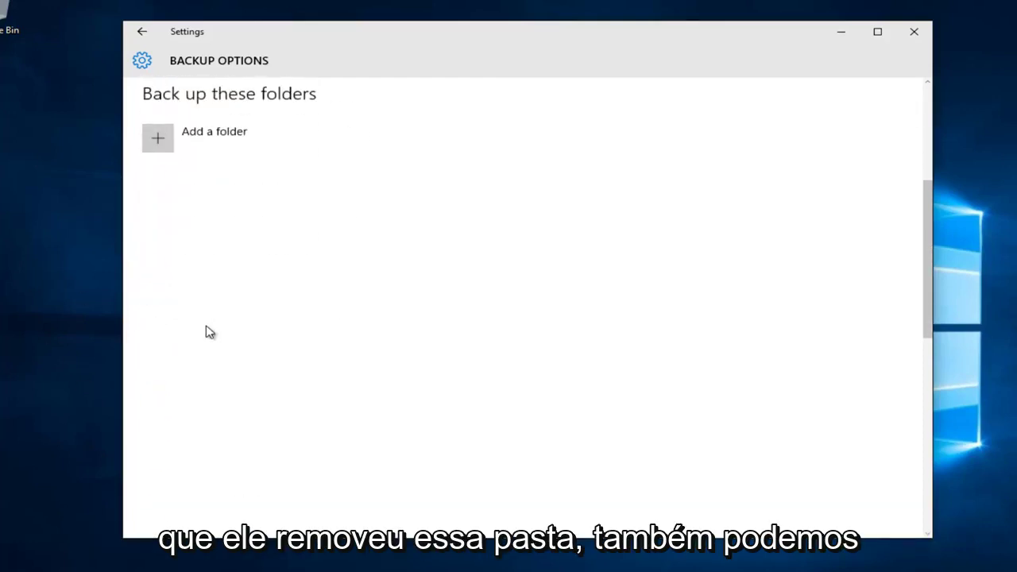
# Add the Music folder from This PC to the folders to back up and return to the Backup page
pyautogui.scroll(1, 205, 341)
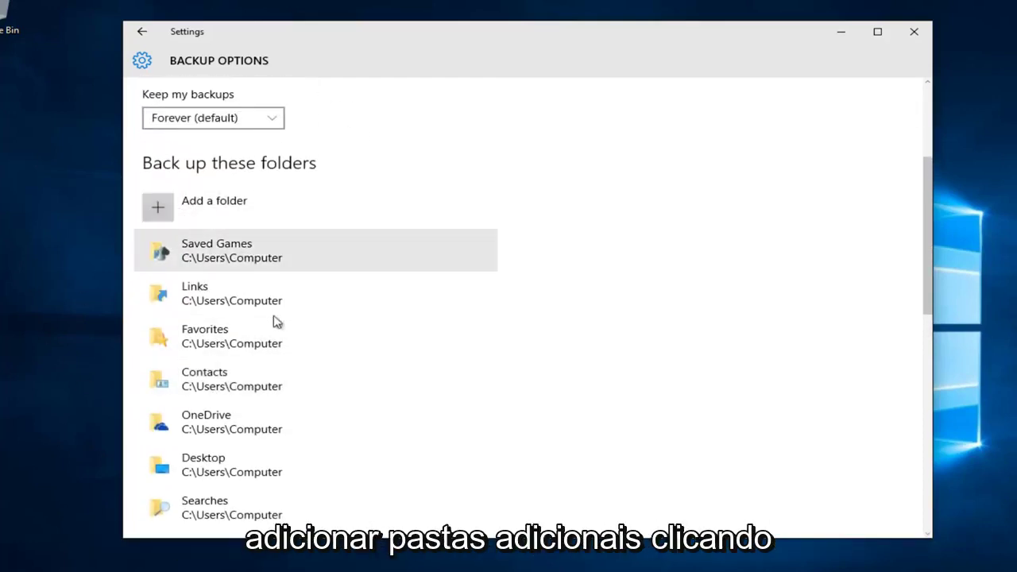
pyautogui.scroll(2, 274, 320)
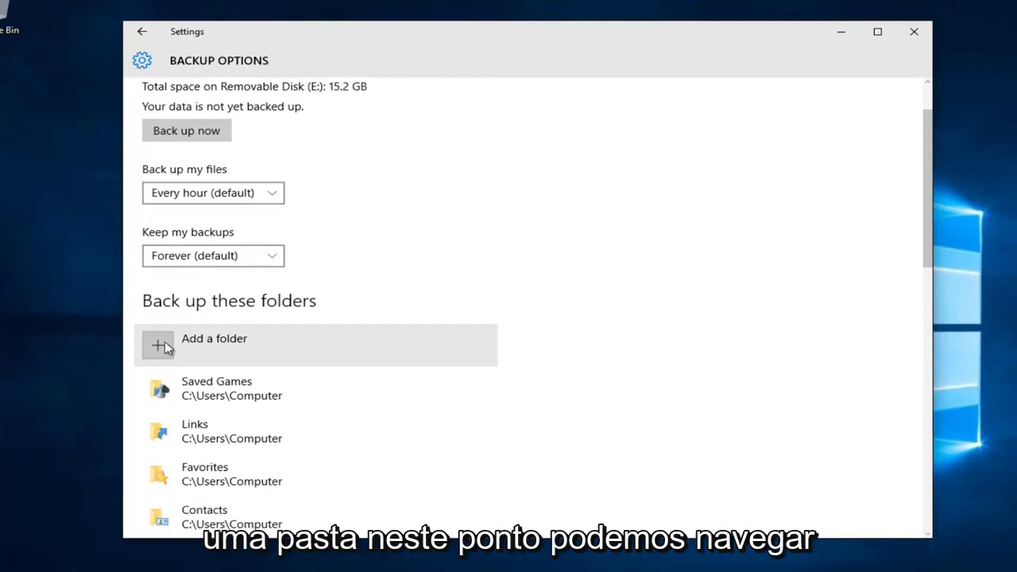
pyautogui.click(165, 343)
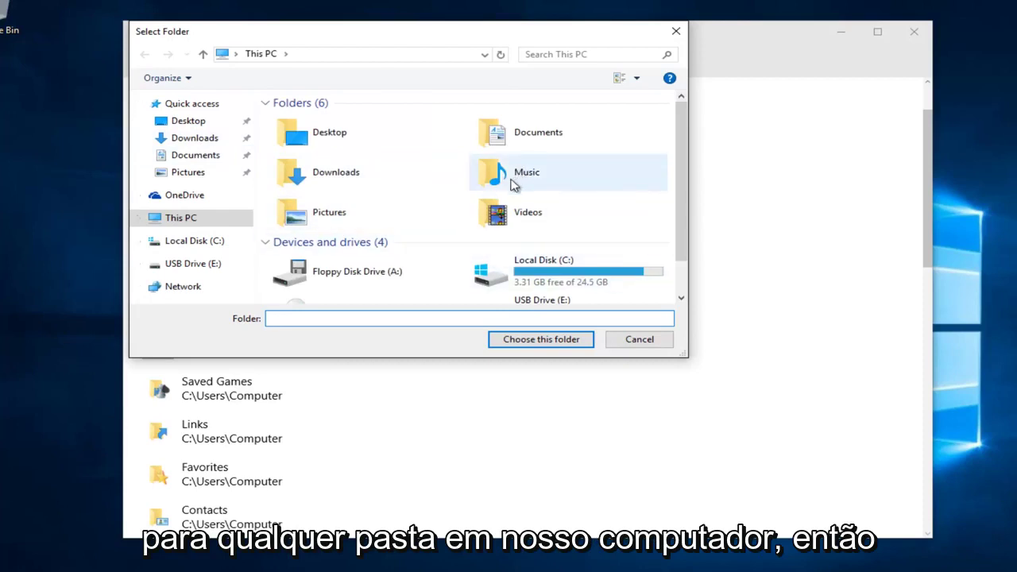
pyautogui.click(513, 181)
pyautogui.click(505, 340)
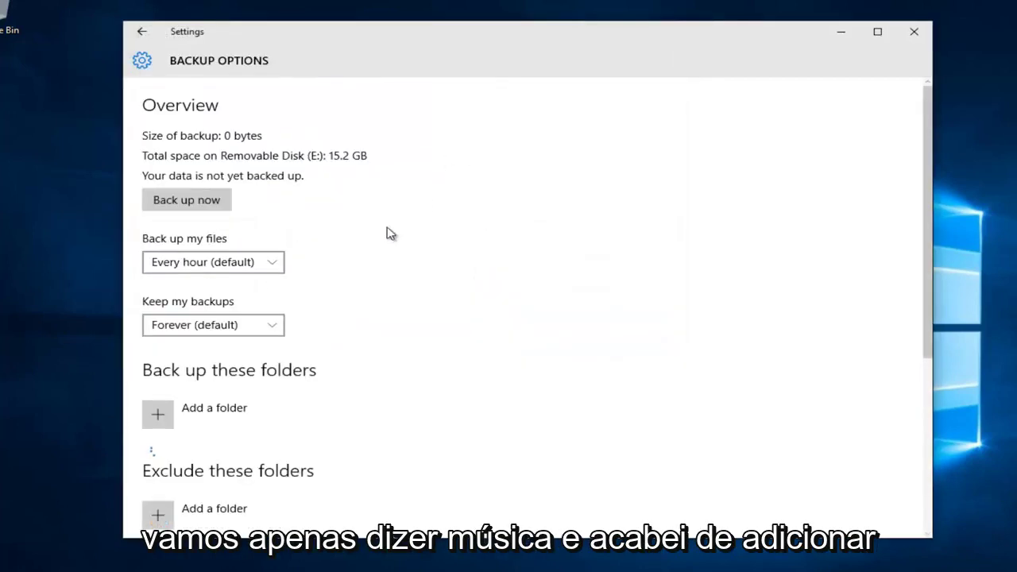
pyautogui.scroll(-4, 255, 342)
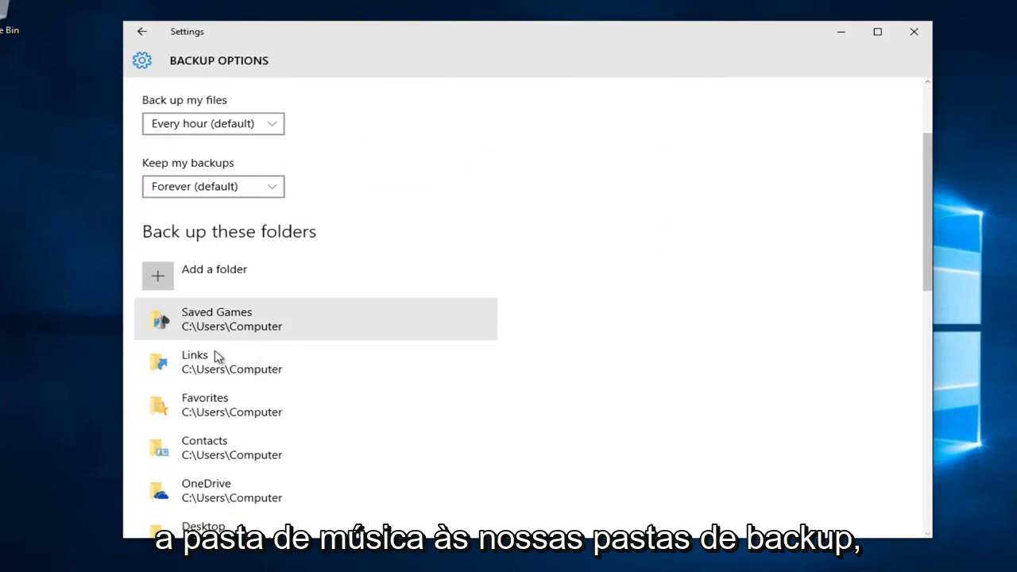
pyautogui.scroll(3, 294, 363)
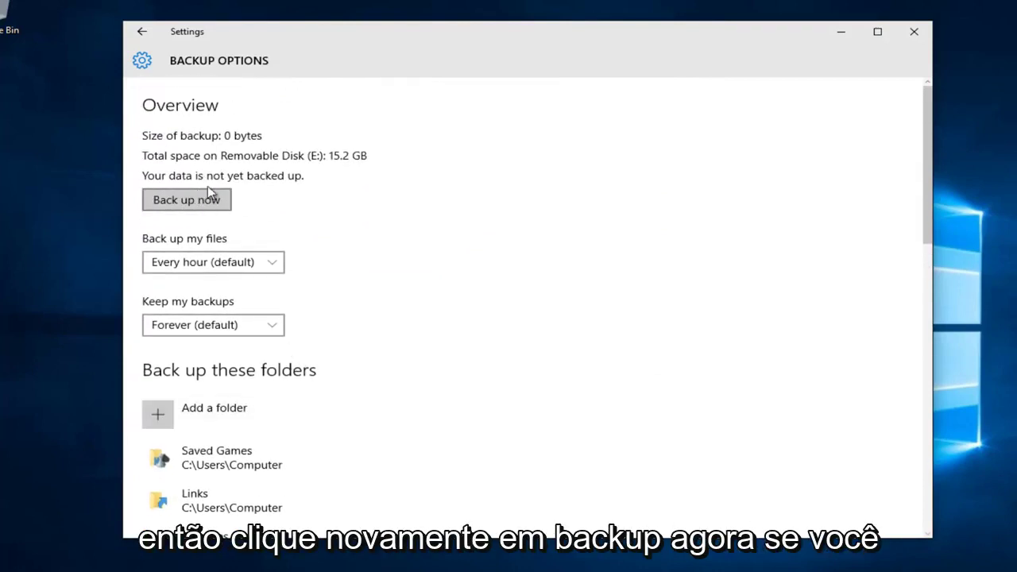
pyautogui.click(142, 33)
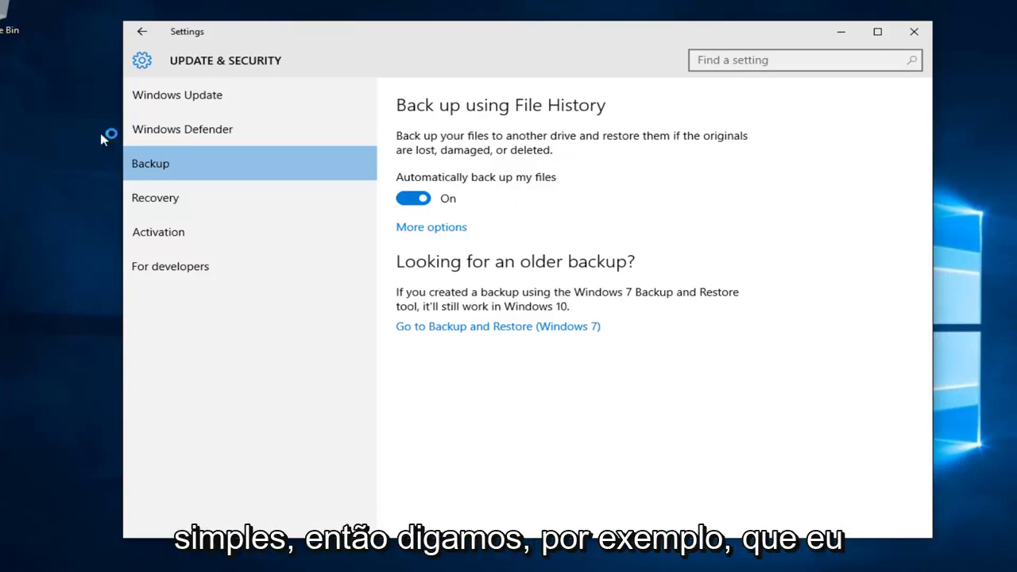
# Create a new Microsoft Word document on the desktop and close the Settings window
pyautogui.rightClick(16, 86)
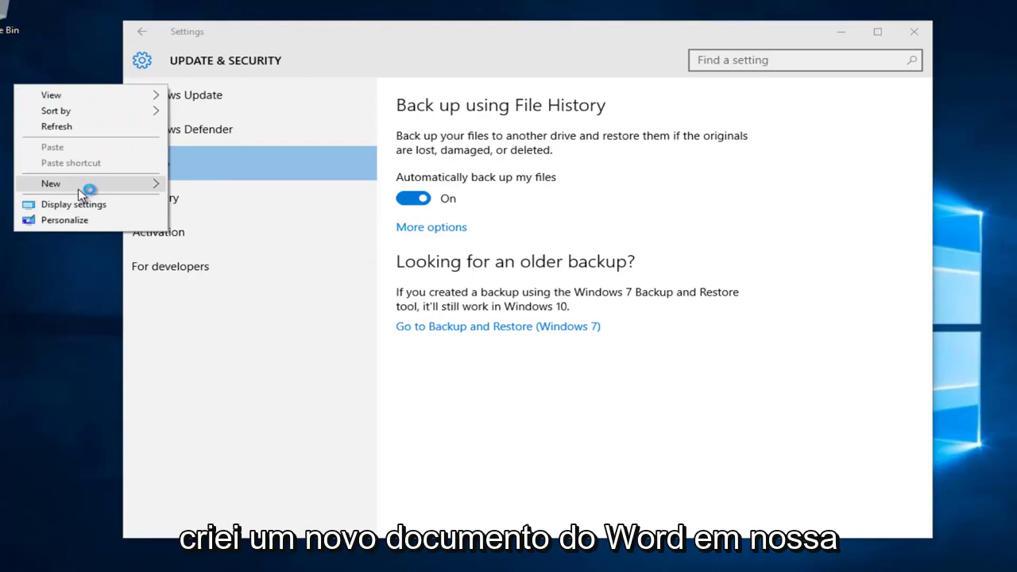
pyautogui.moveTo(151, 184)
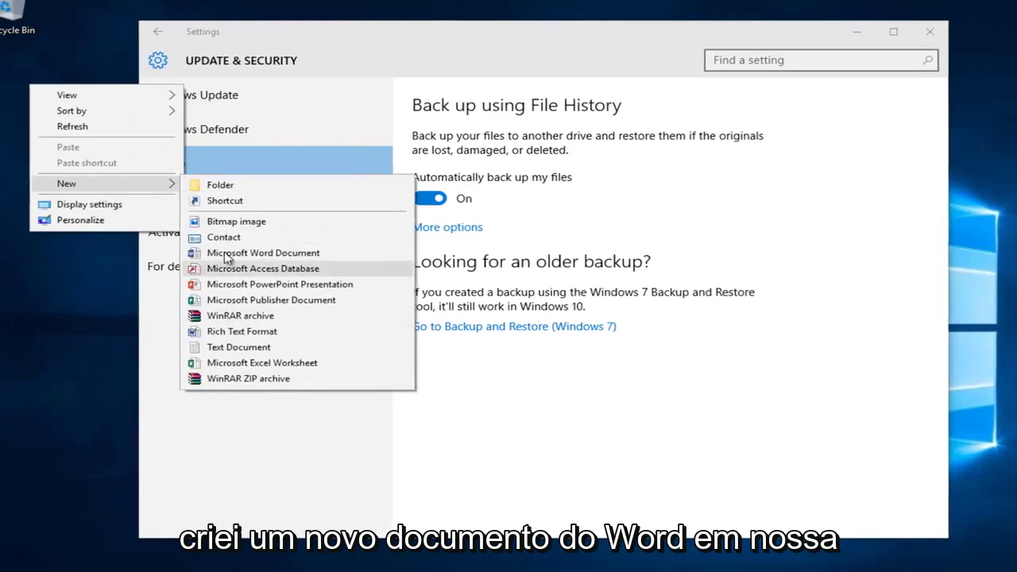
pyautogui.click(238, 253)
pyautogui.click(947, 32)
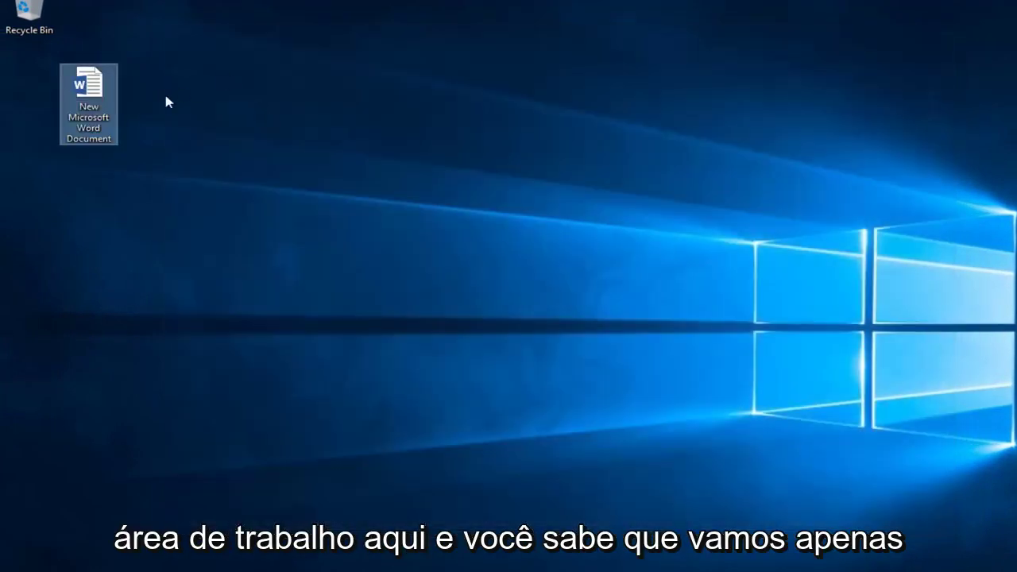
# Place the new Word document directly beneath the Recycle Bin and open its properties
pyautogui.click(99, 97)
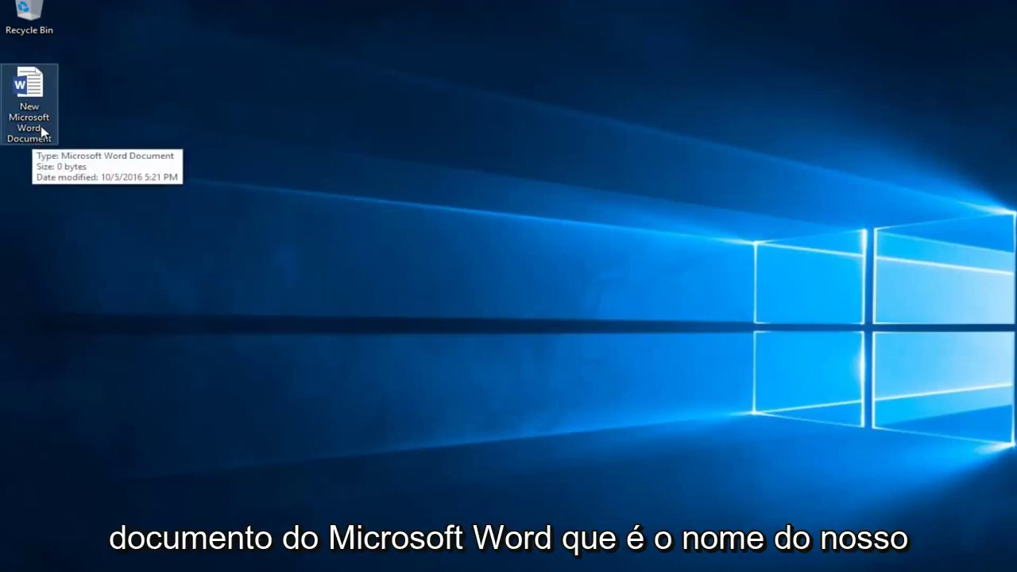
pyautogui.rightClick(34, 78)
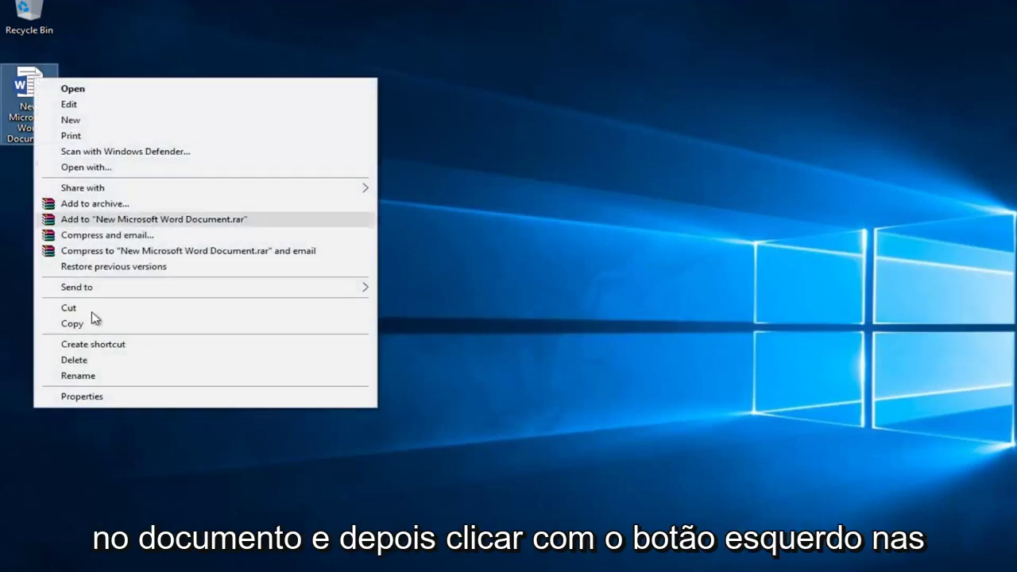
pyautogui.click(74, 397)
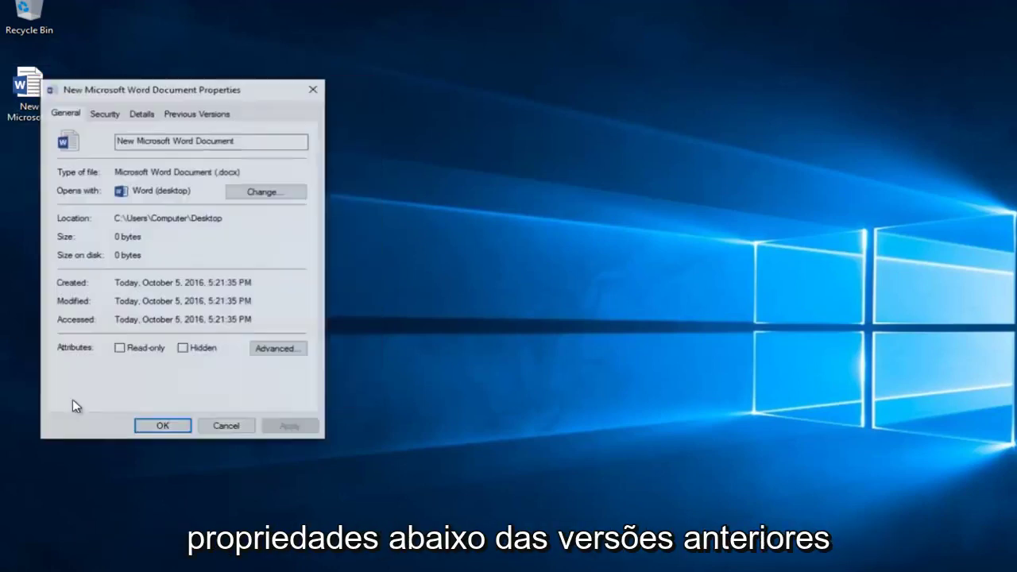
# Check the Word document's previous versions and close its properties
pyautogui.click(213, 118)
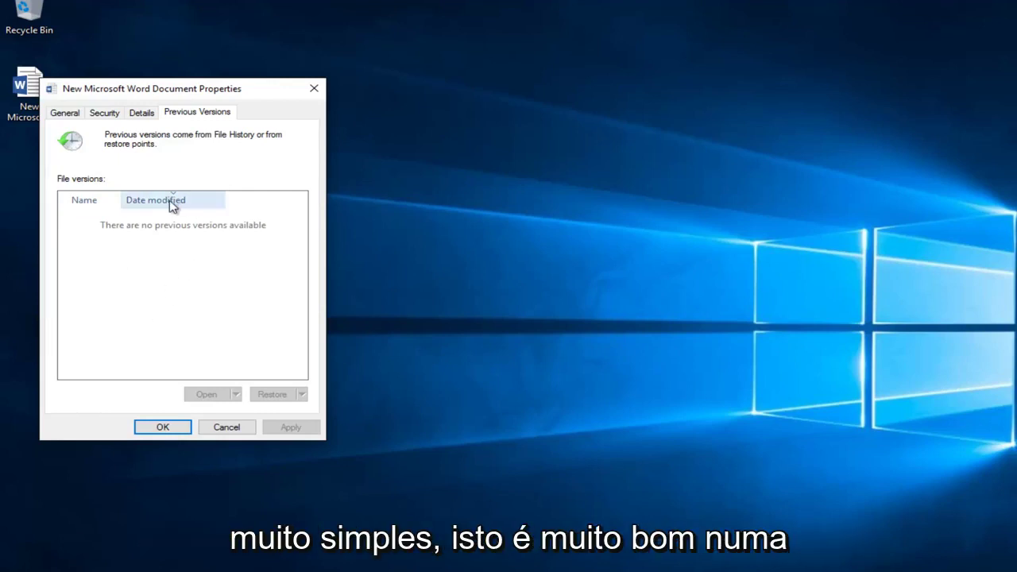
pyautogui.click(168, 428)
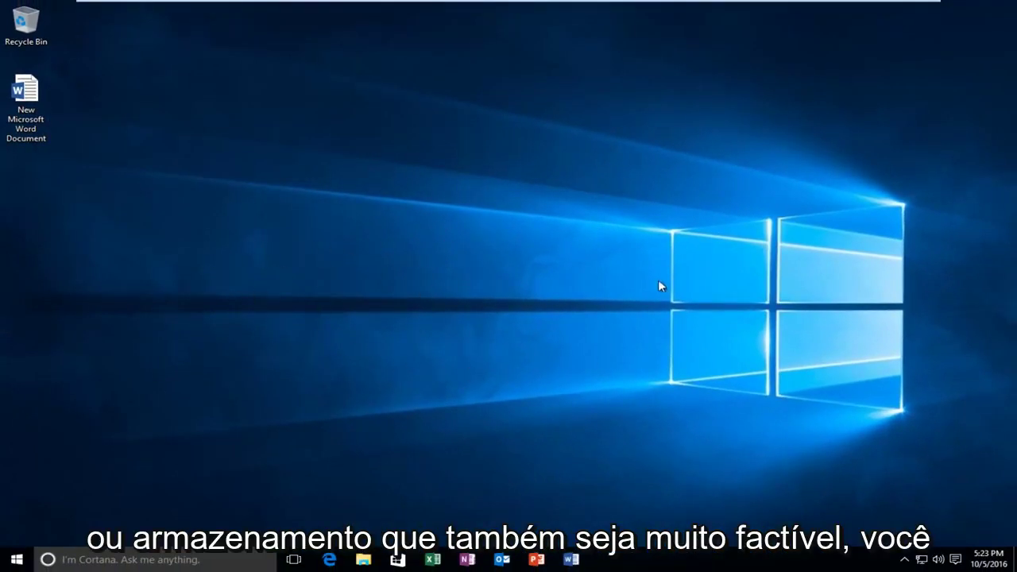
# Reopen the Windows Settings and go to the additional File History backup options under Update & security
pyautogui.click(17, 561)
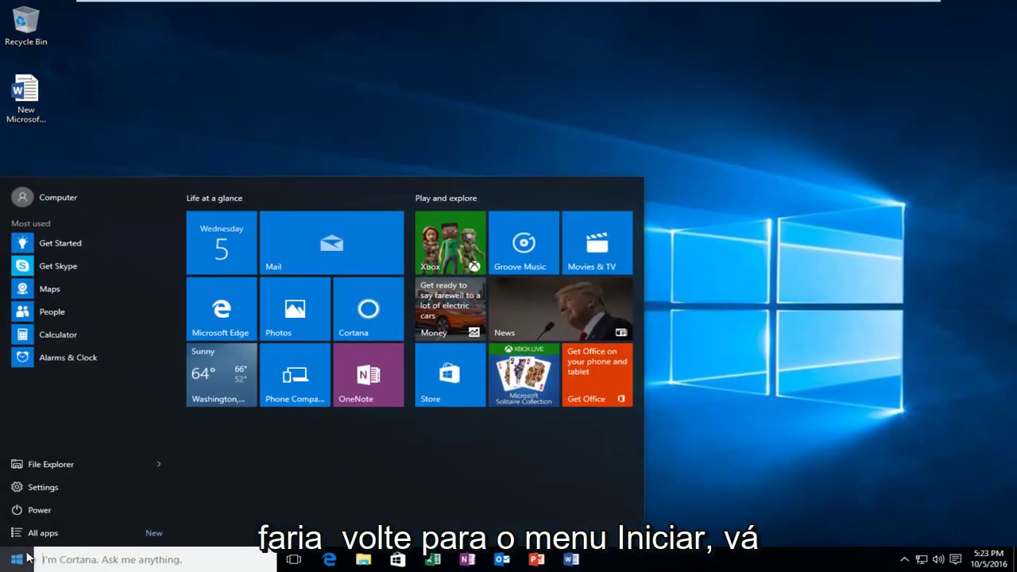
pyautogui.click(58, 489)
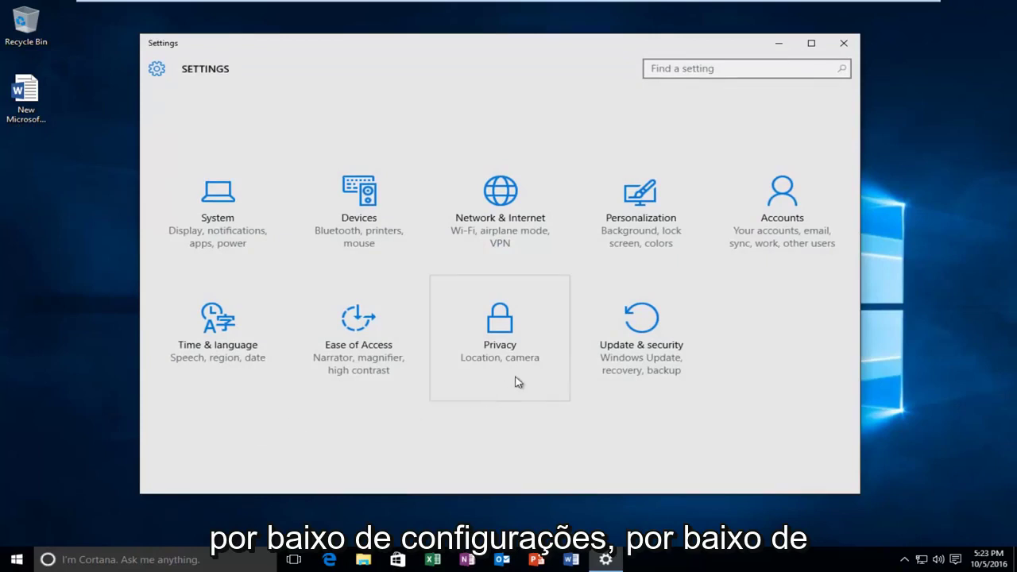
pyautogui.click(633, 341)
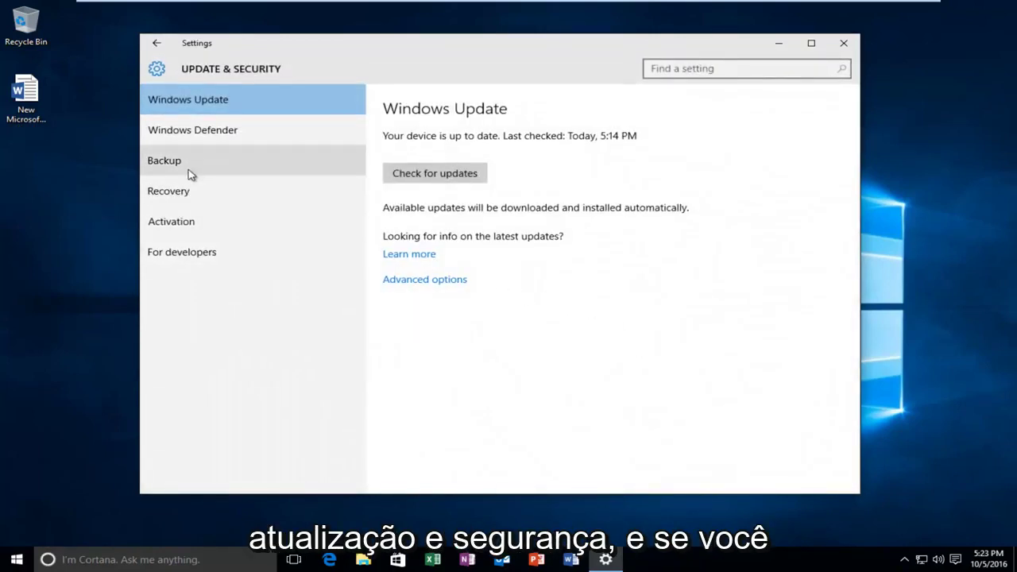
pyautogui.click(167, 171)
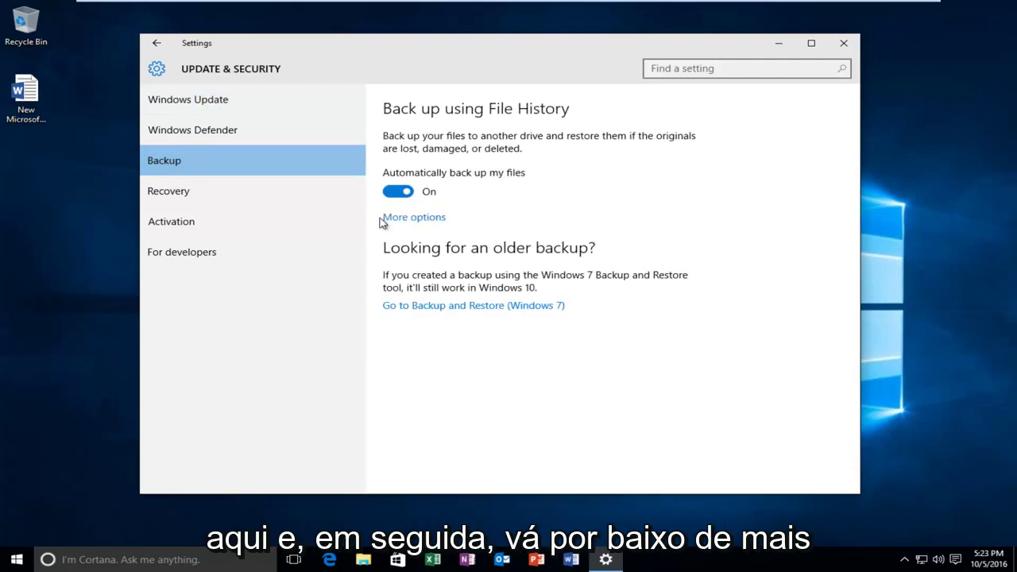
pyautogui.click(407, 219)
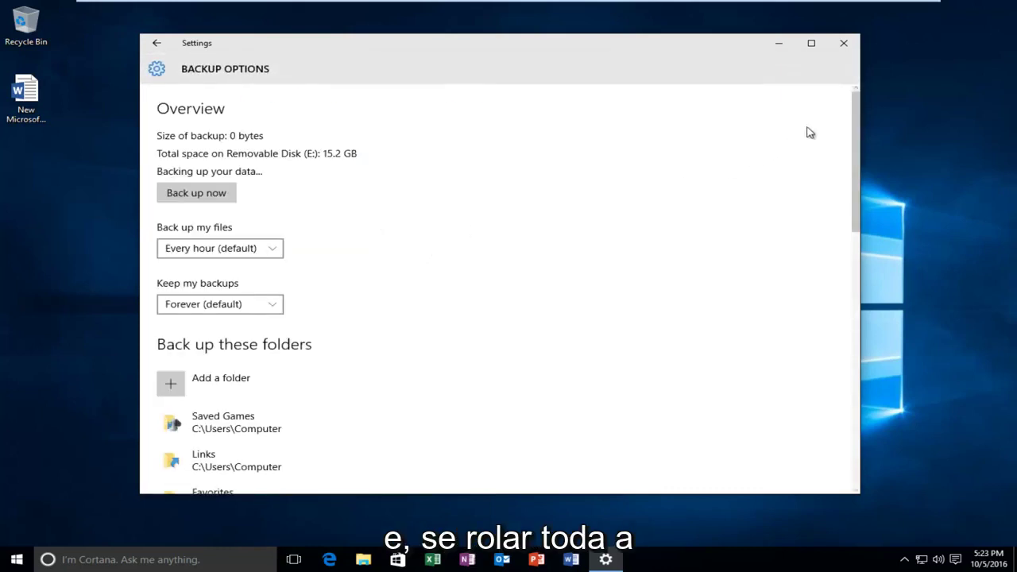
# View the File History window for restoring files from a current backup, and close it to return to the backup options
pyautogui.moveTo(856, 112); pyautogui.dragTo(864, 346)
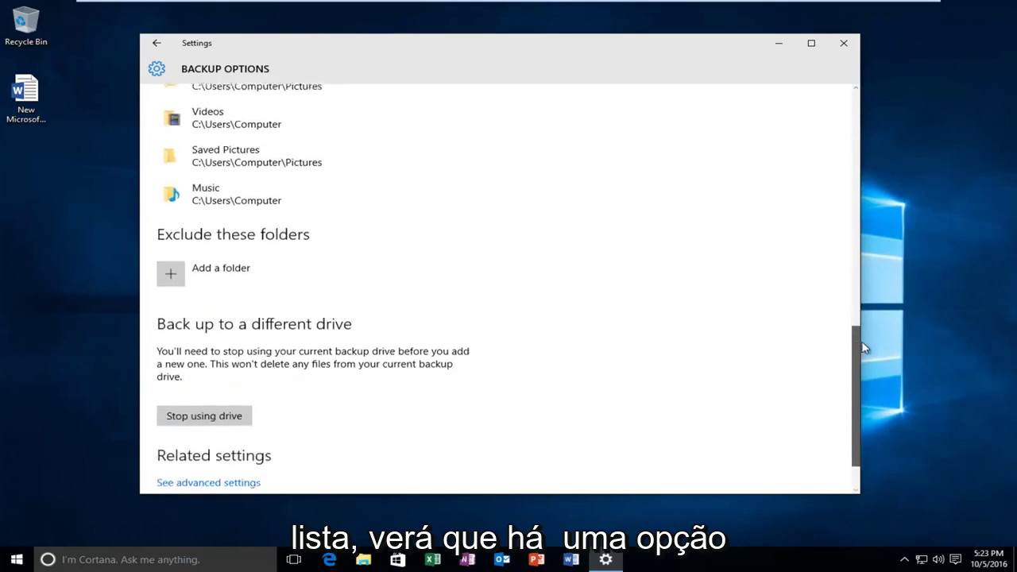
pyautogui.scroll(-1, 516, 361)
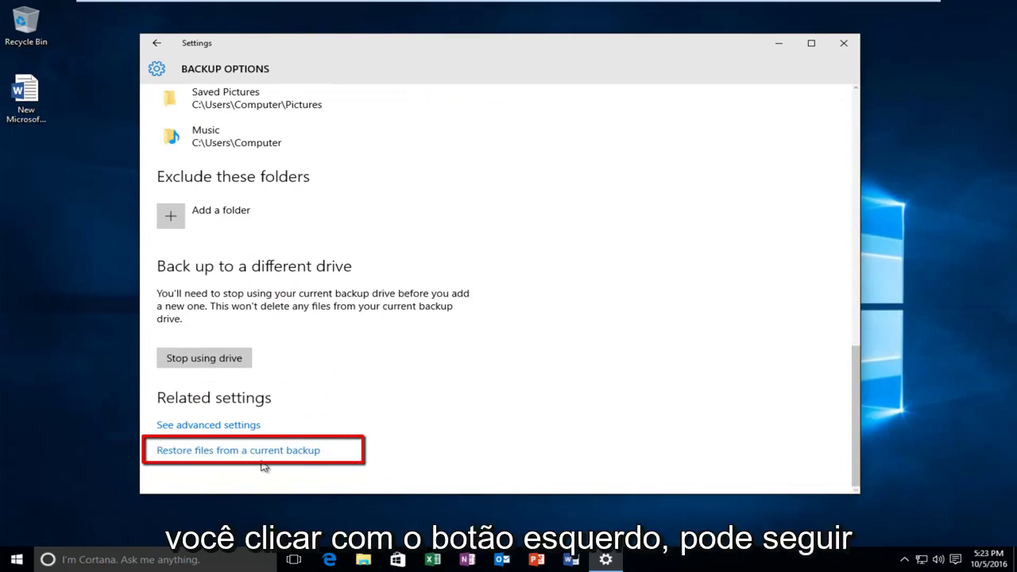
pyautogui.click(294, 451)
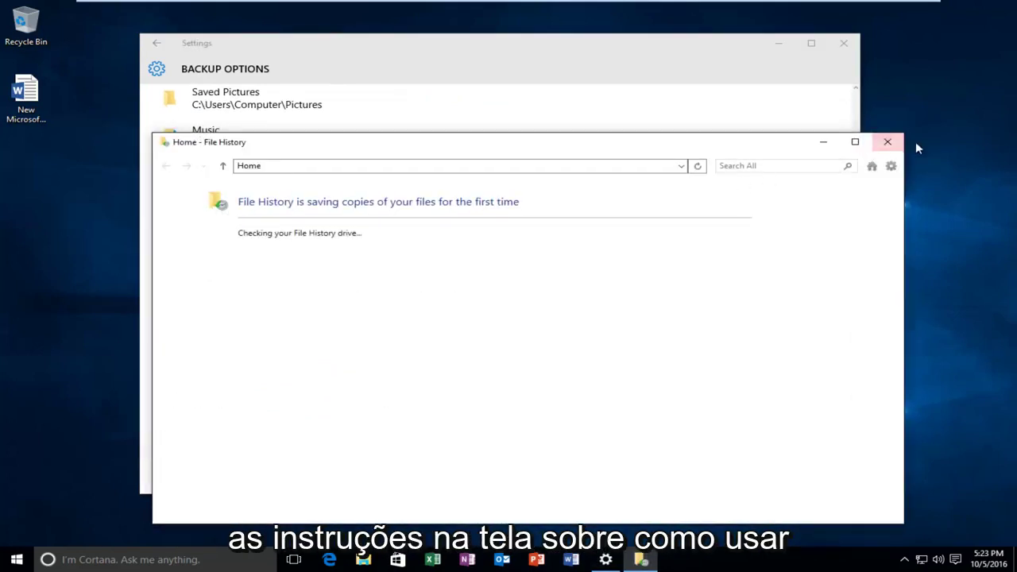
pyautogui.click(900, 143)
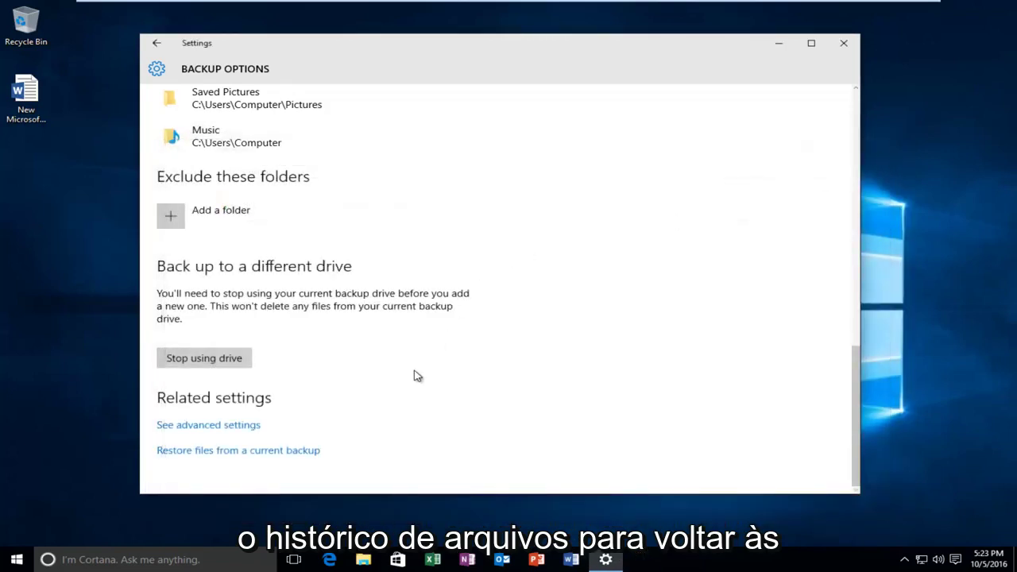